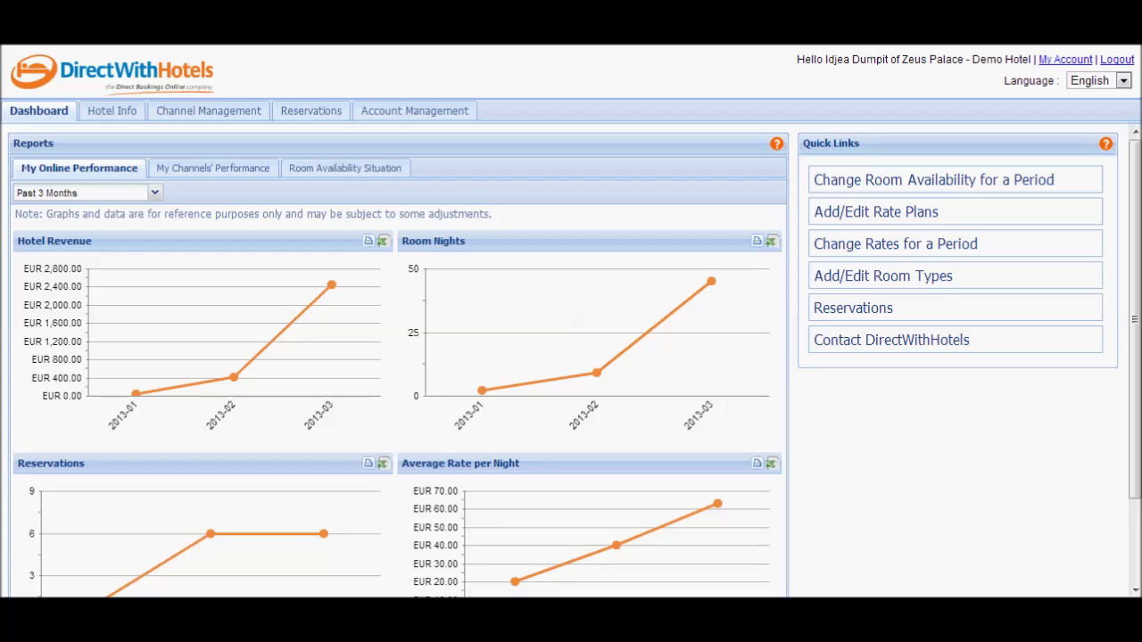
Switch to the Reservations list, select a test reservation, and show the search filters
click(312, 111)
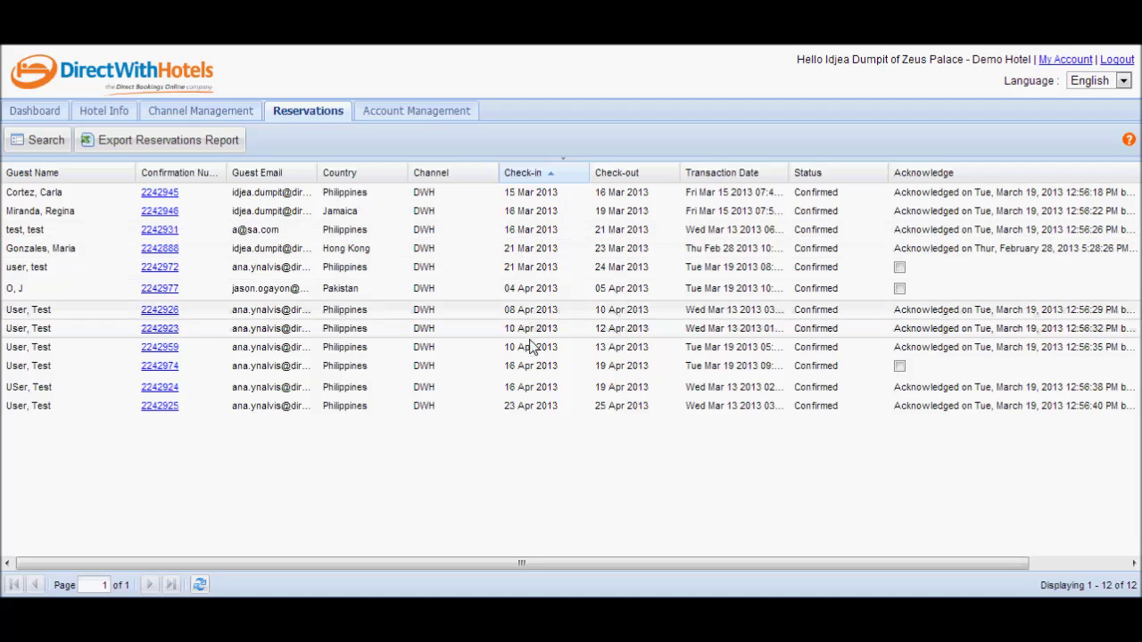
click(526, 373)
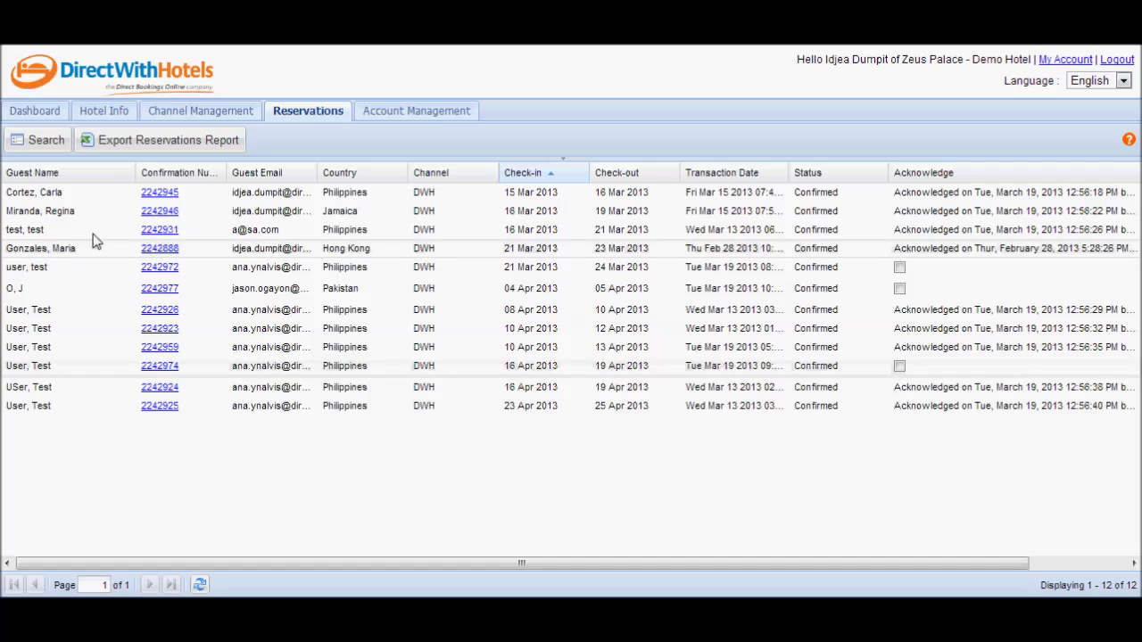
click(42, 143)
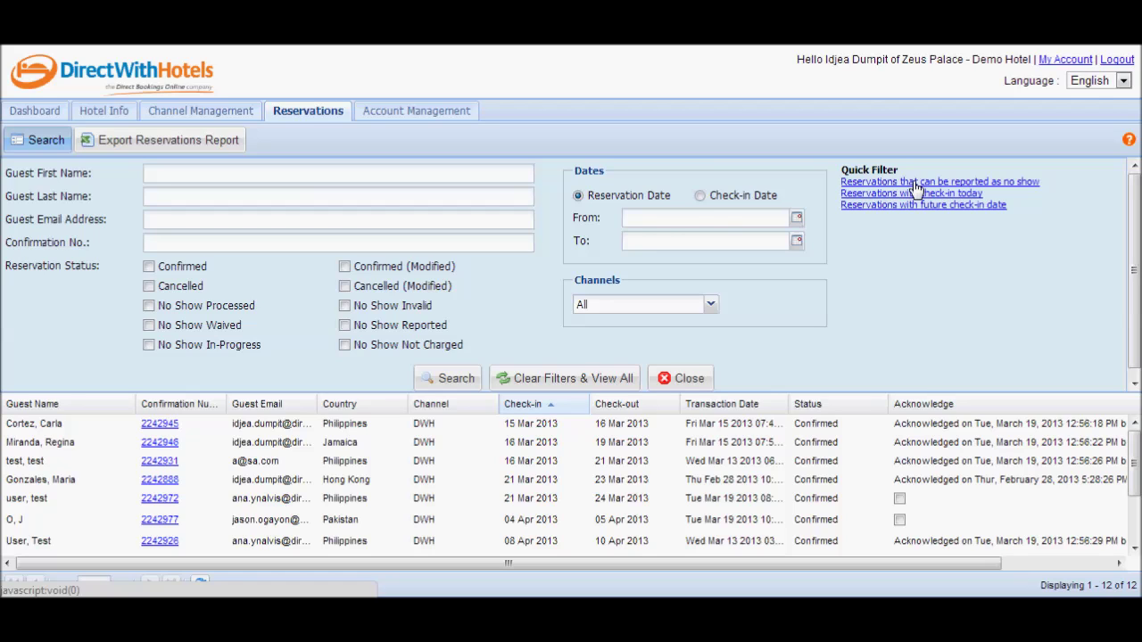
List the confirmed reservations checking in March 13–19, 2013 that can be reported as no-shows
click(916, 183)
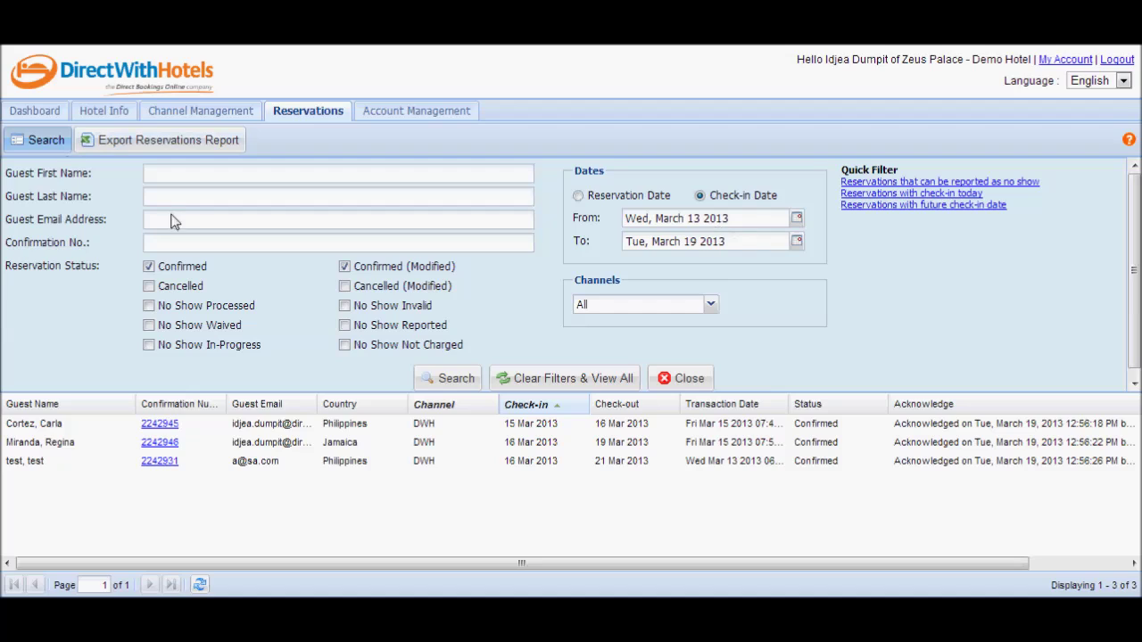
Search by the guest's first and last name and open the matching reservation's details
click(178, 175)
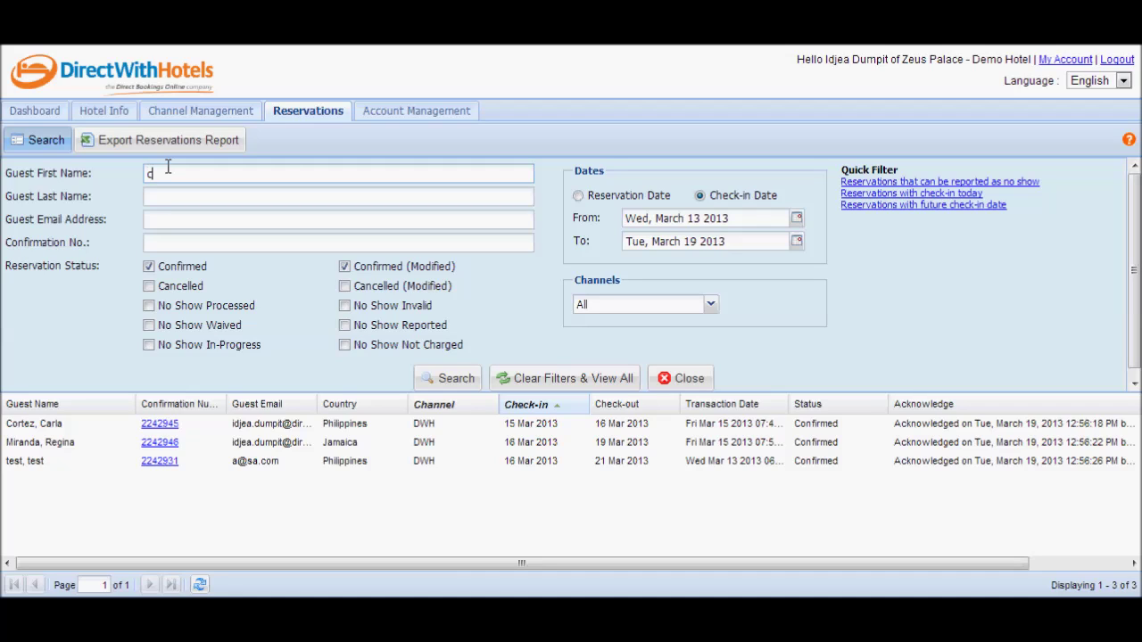
click(198, 195)
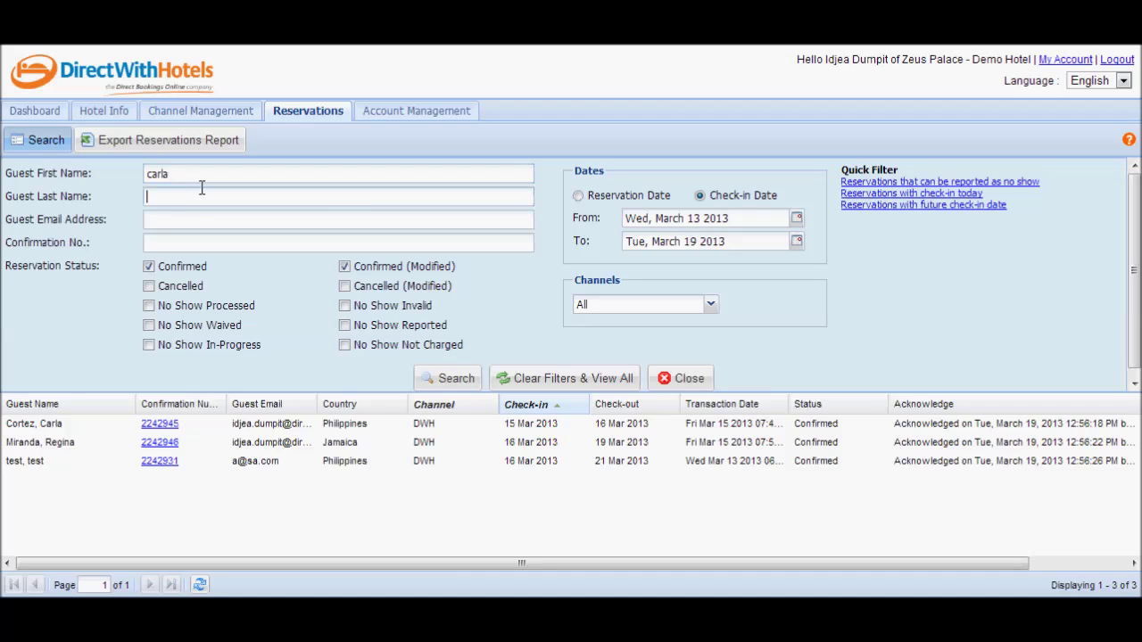
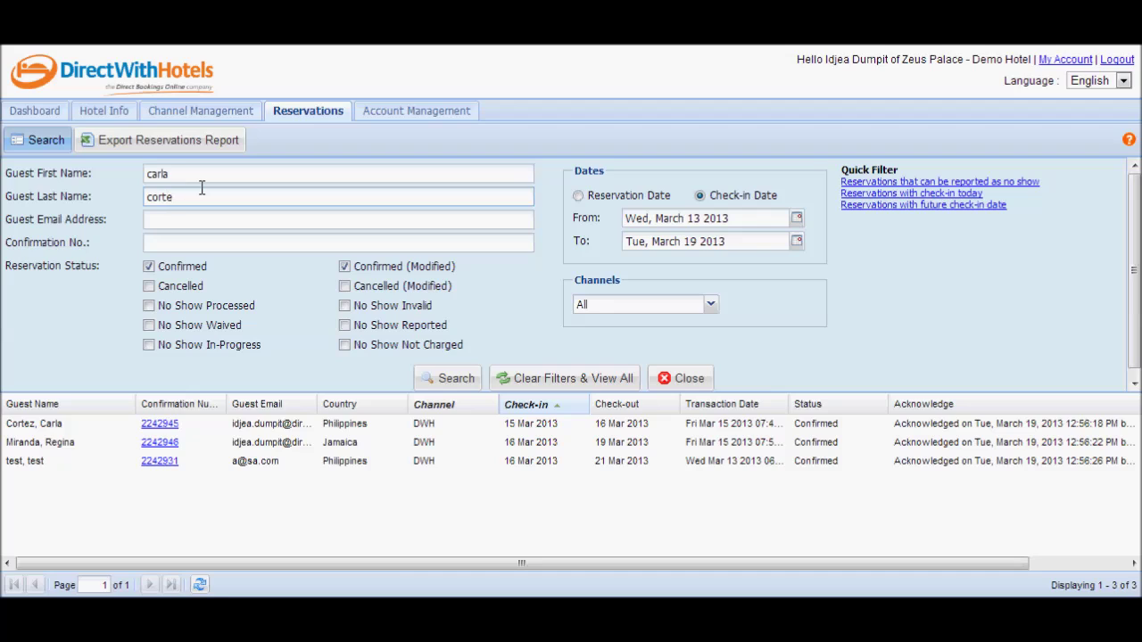
click(453, 382)
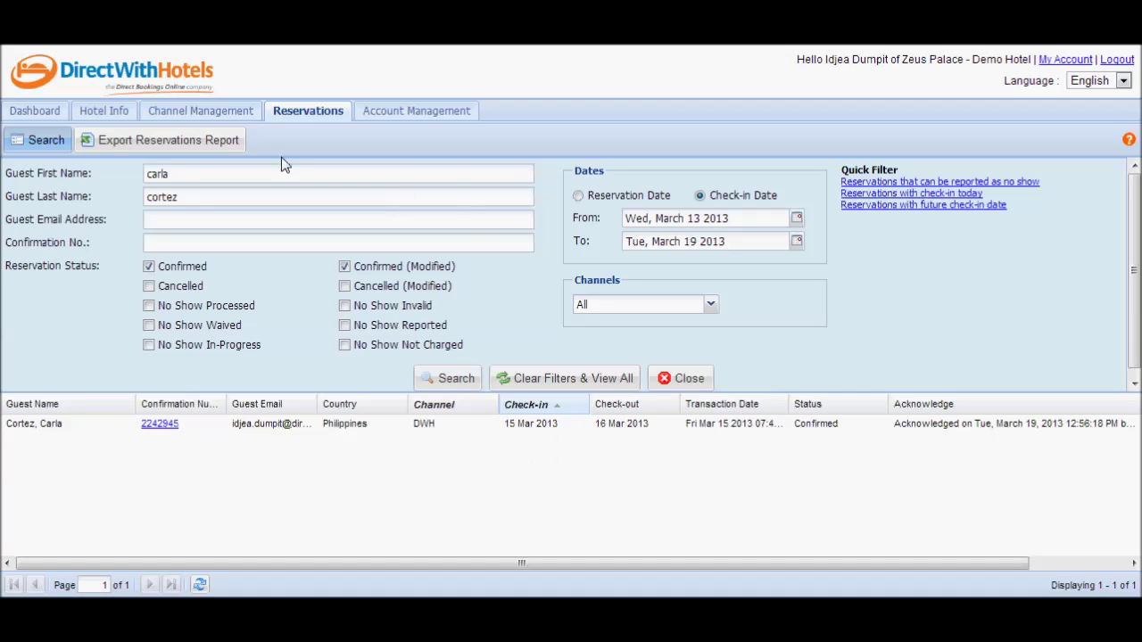
click(281, 424)
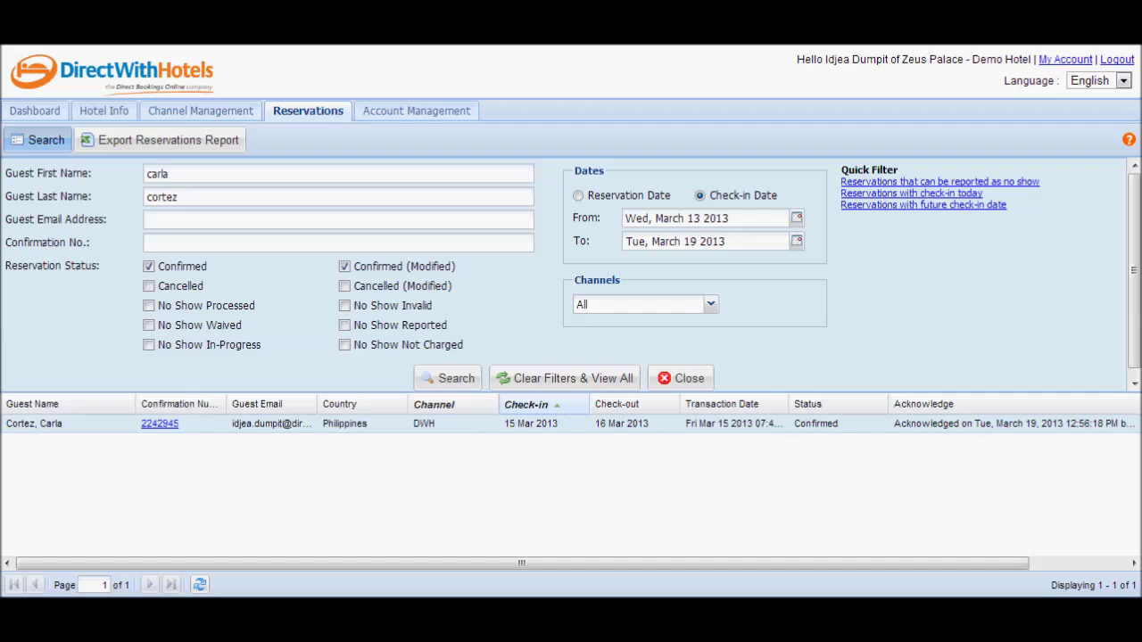
click(160, 425)
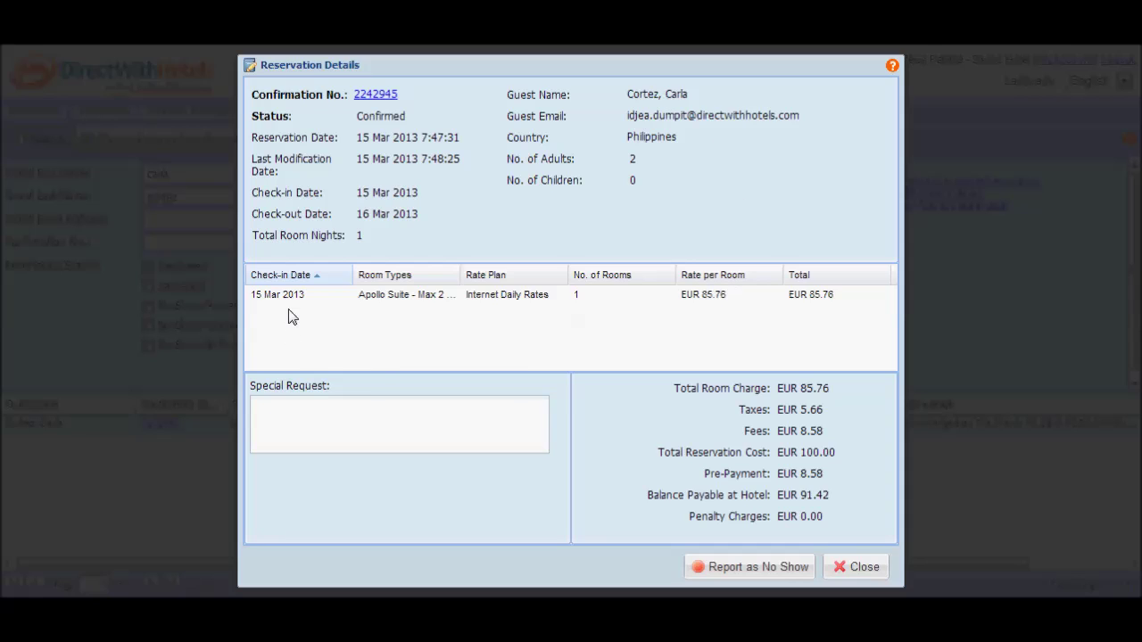
Select the Apollo Suite room line and report the reservation as a no-show
click(390, 301)
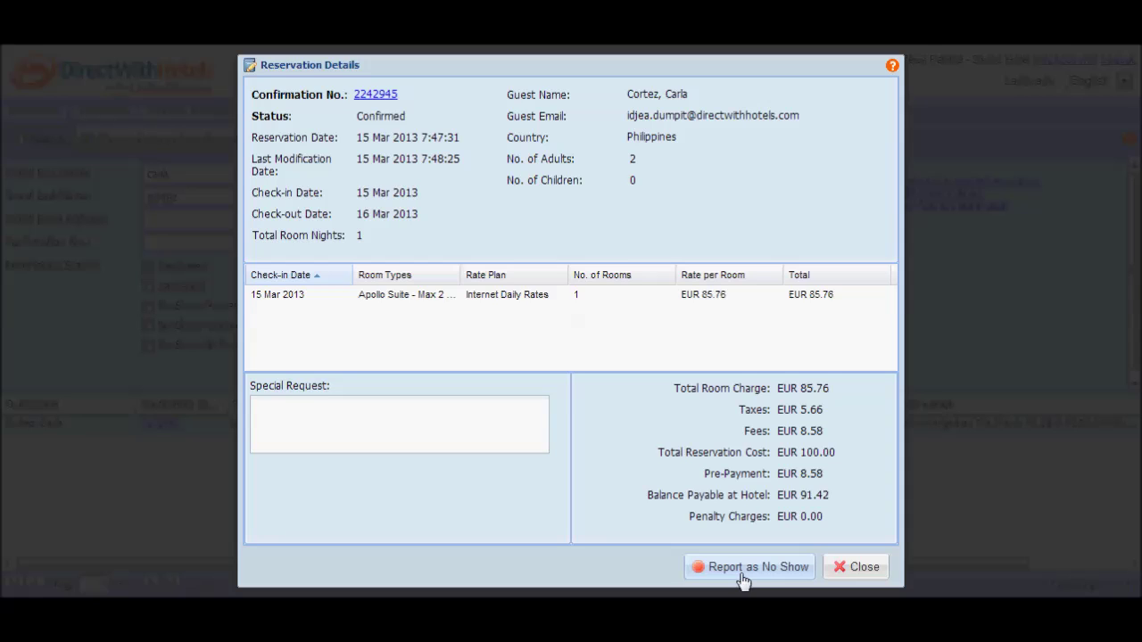
click(742, 577)
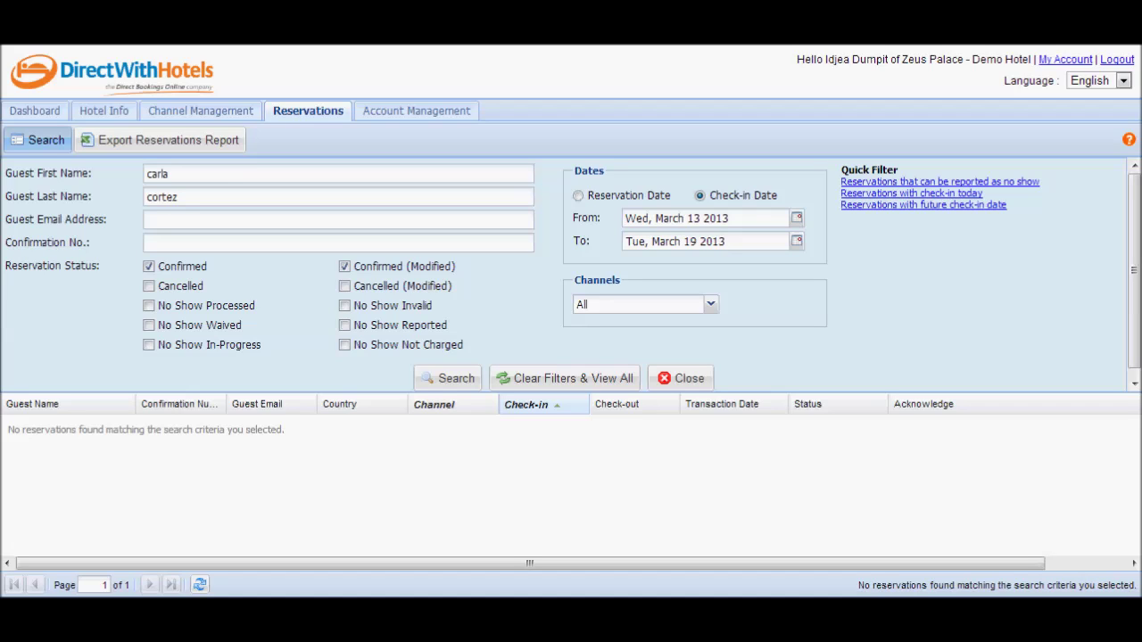
Read the Reservations page help on reporting a no-show, then close the help window
click(1129, 140)
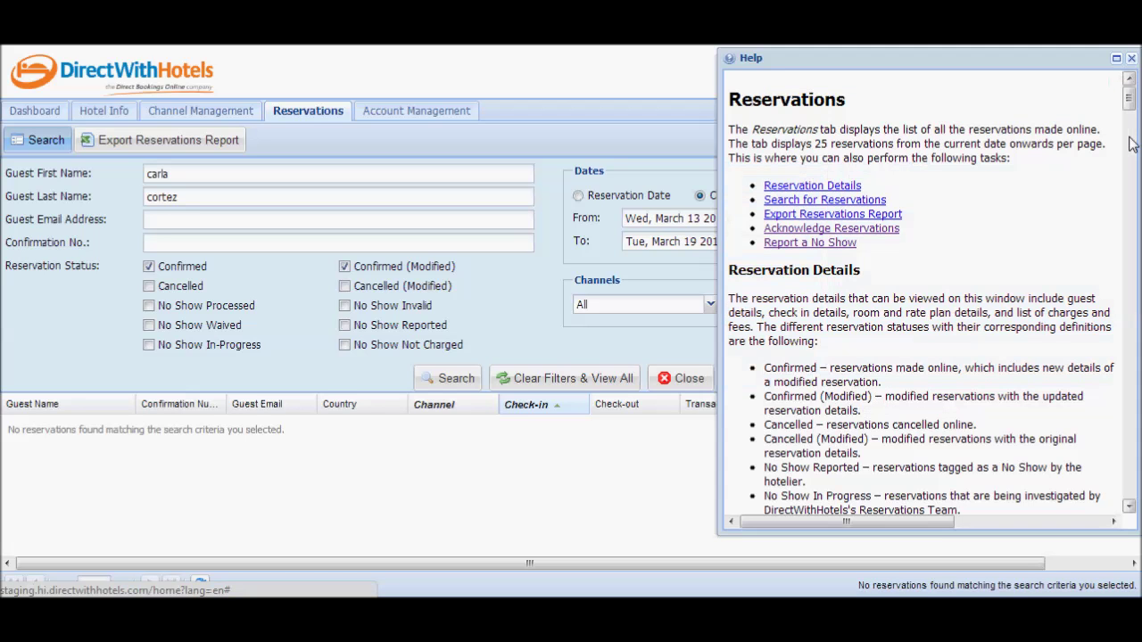
click(812, 245)
scroll(886, 261, down, 8)
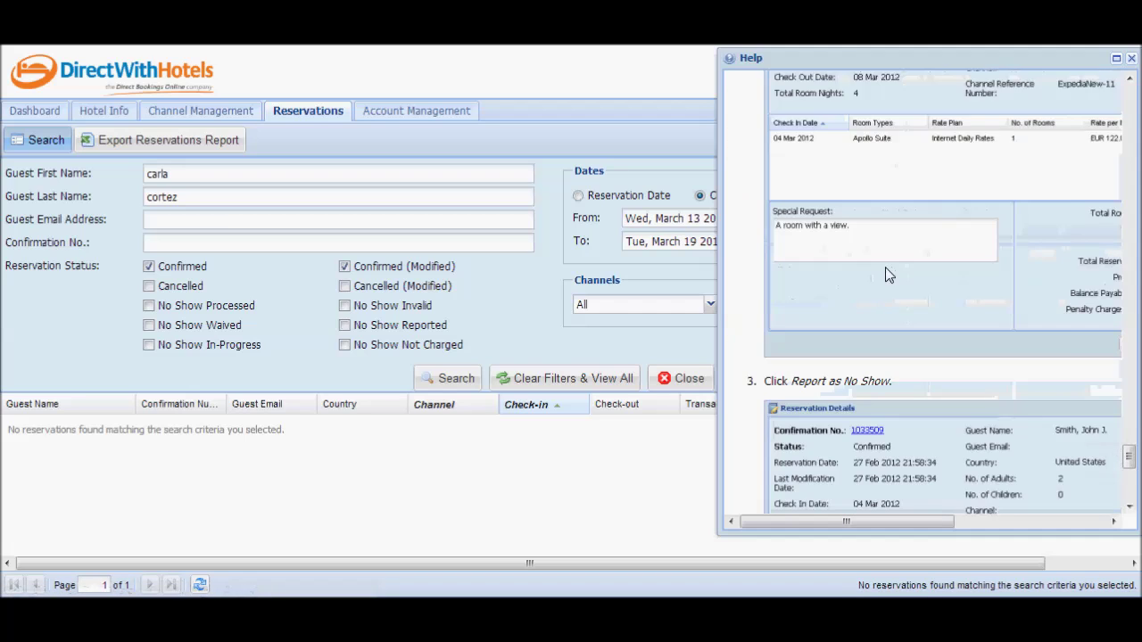
click(1130, 58)
Find Report a No Show under Reservations in the full Help section, then return to the dashboard
click(406, 113)
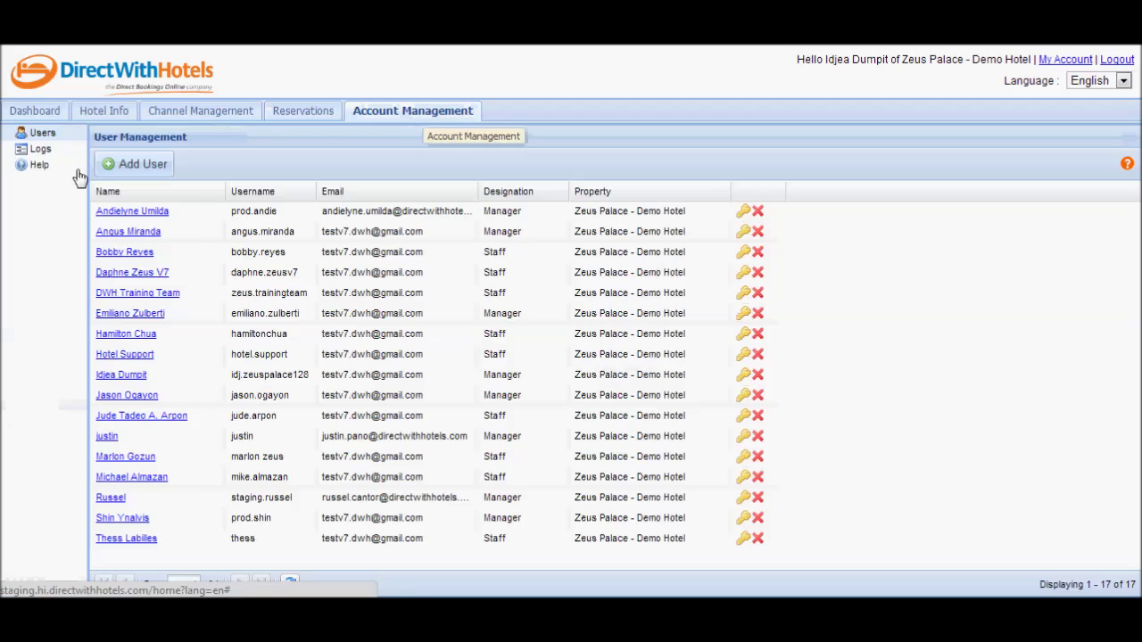
click(27, 164)
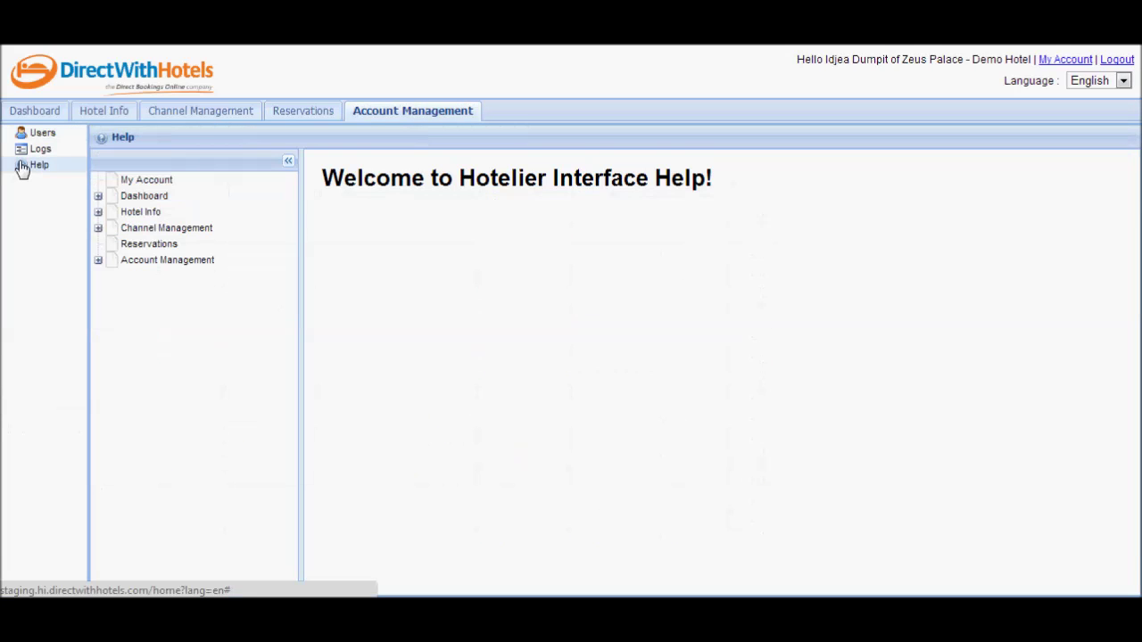
click(143, 244)
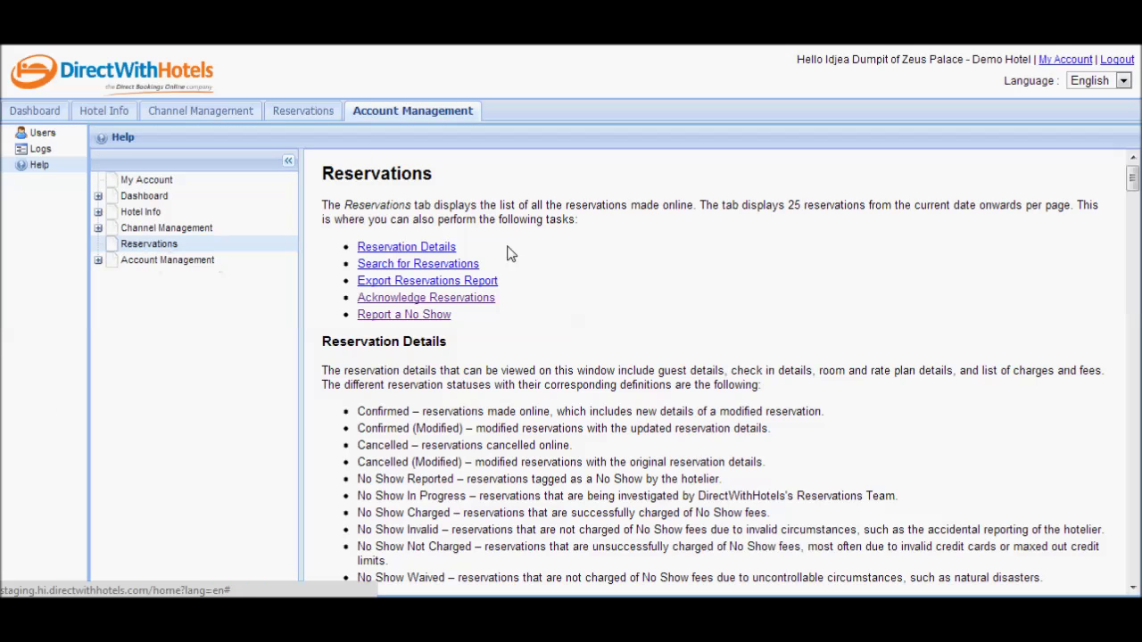
scroll(511, 254, down, 2)
scroll(479, 236, up, 1)
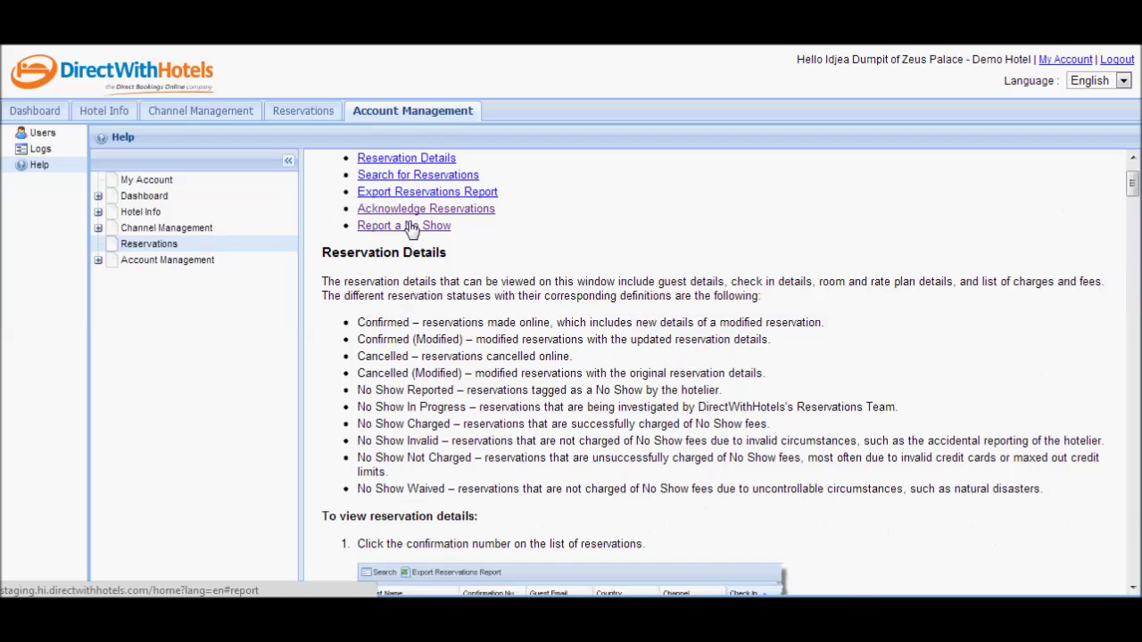
click(409, 226)
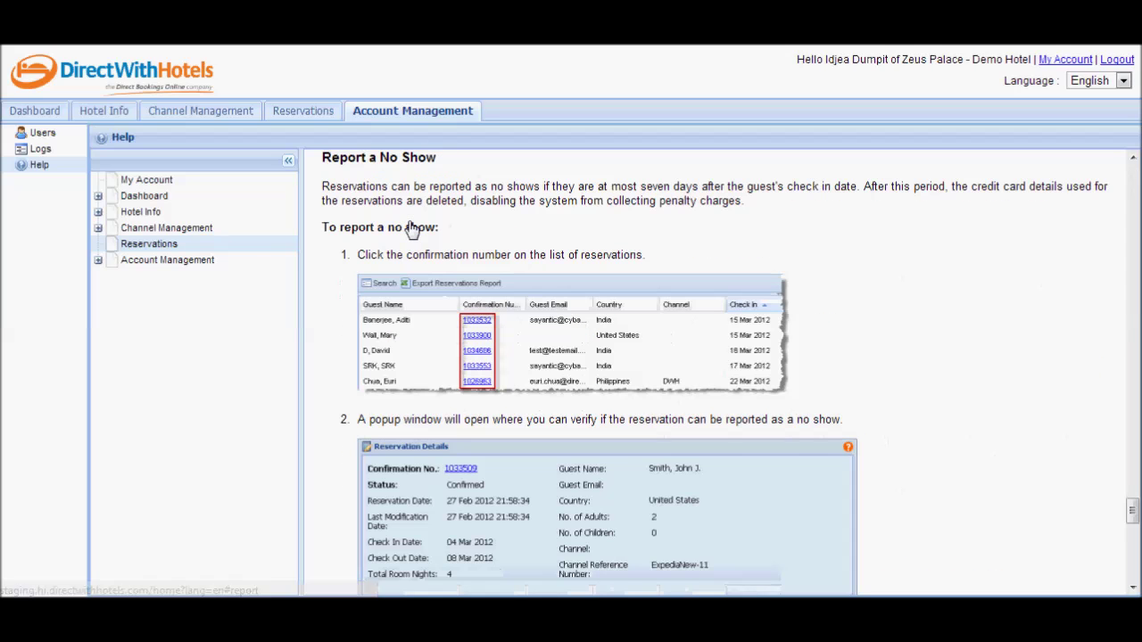
click(29, 121)
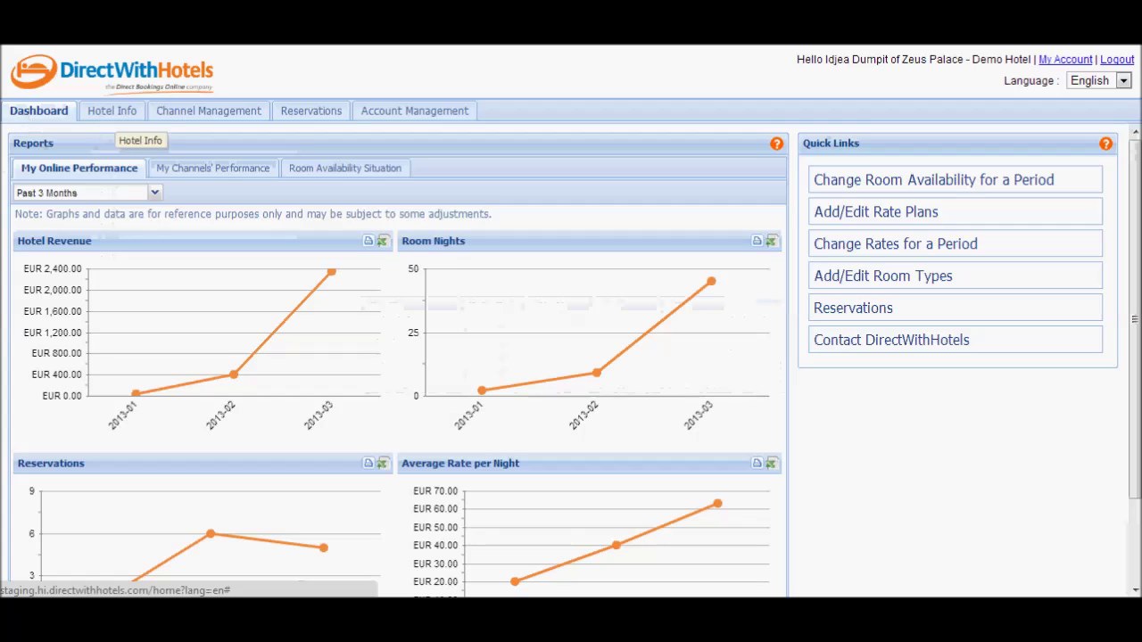
Start a helpdesk request set to Reservation Concern with the remark 'state your concern'
click(859, 347)
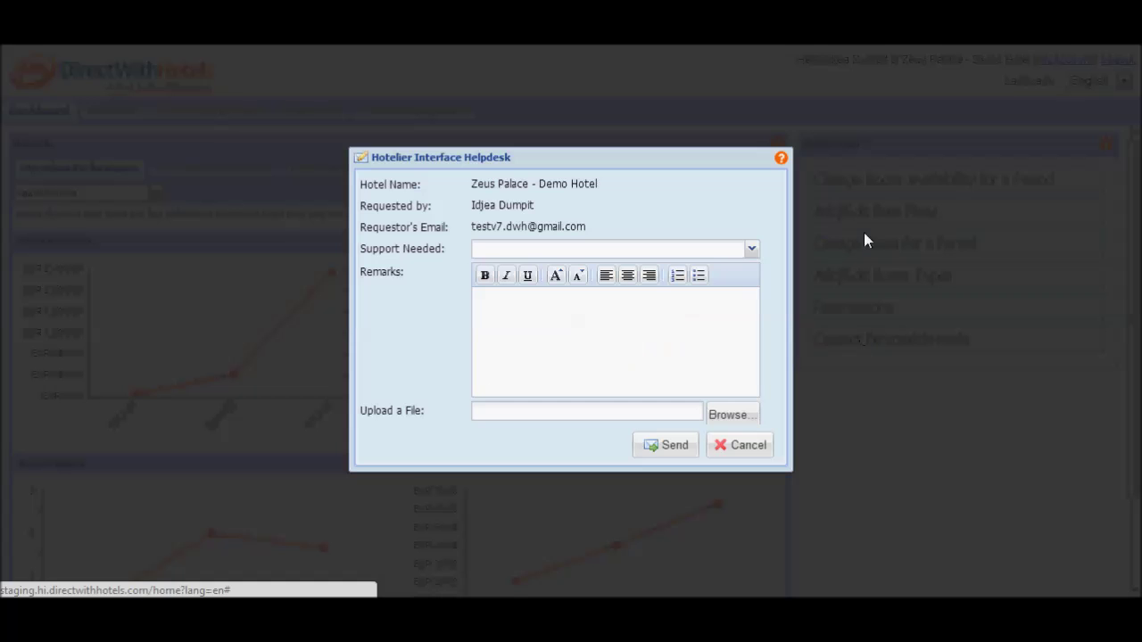
click(574, 256)
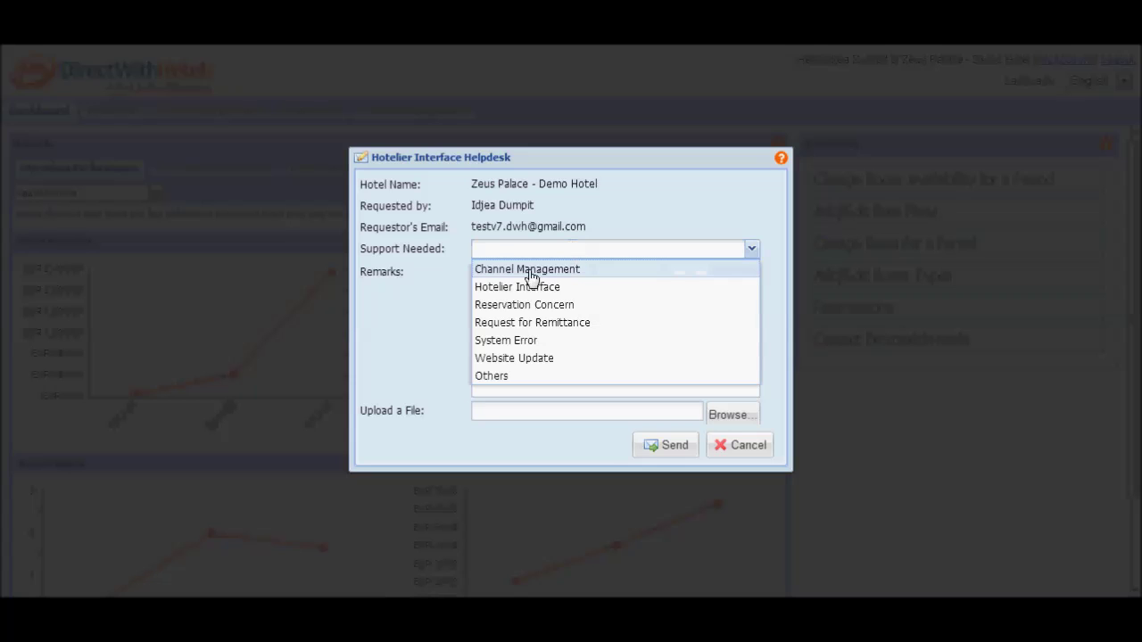
click(517, 304)
click(540, 322)
text(state ou)
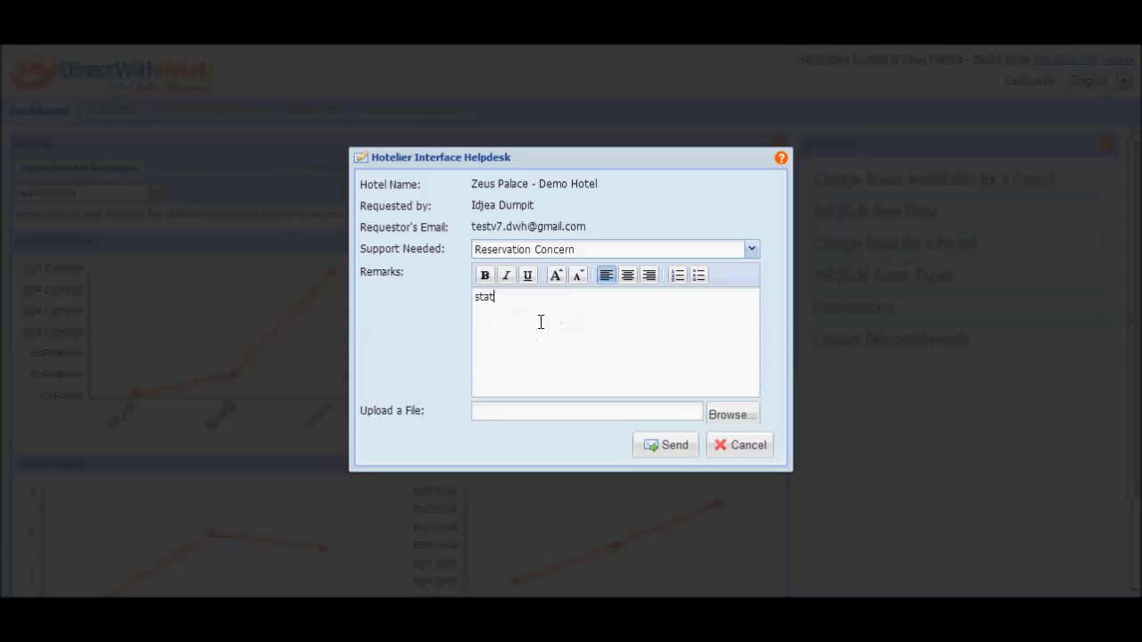
key(BackSpace)
key(BackSpace)
text(your concern)
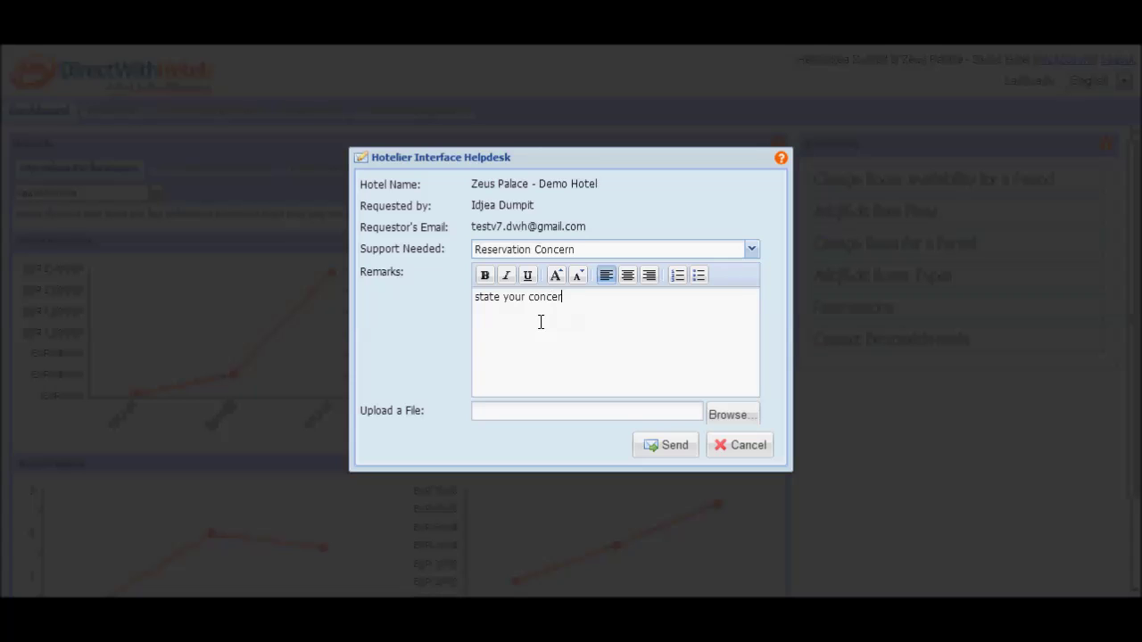